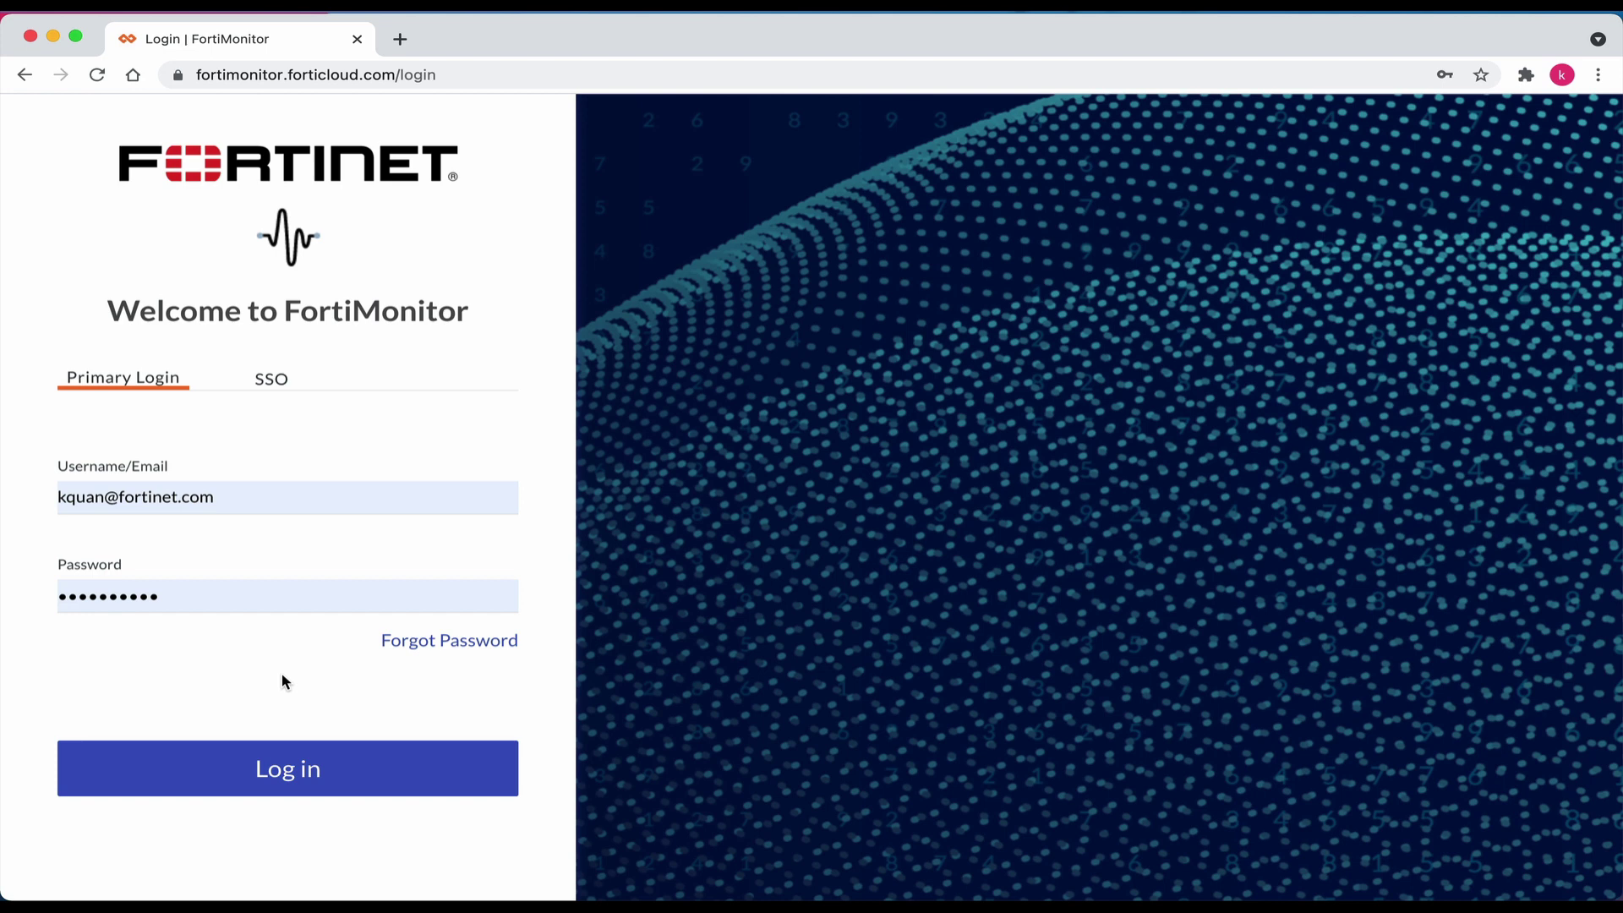
Log in to FortiMonitor using the prefilled username and password.
{"action": "left_click", "coordinate": [296, 776]}
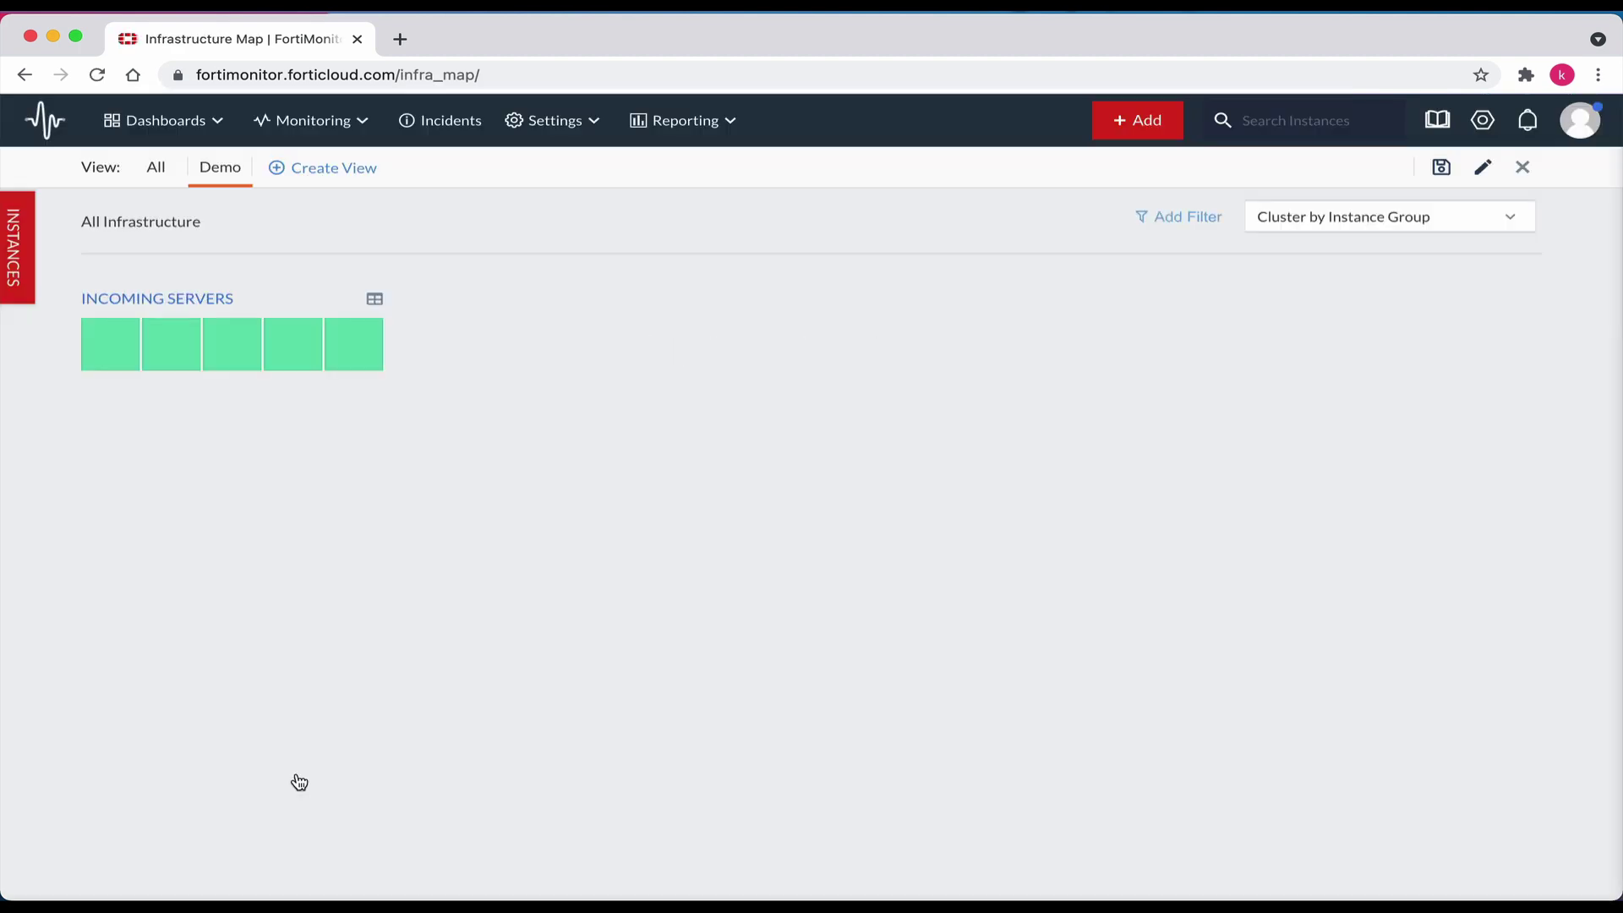
From the + Add catalog, select the VMware card to start onboarding.
{"action": "left_click", "coordinate": [1145, 130]}
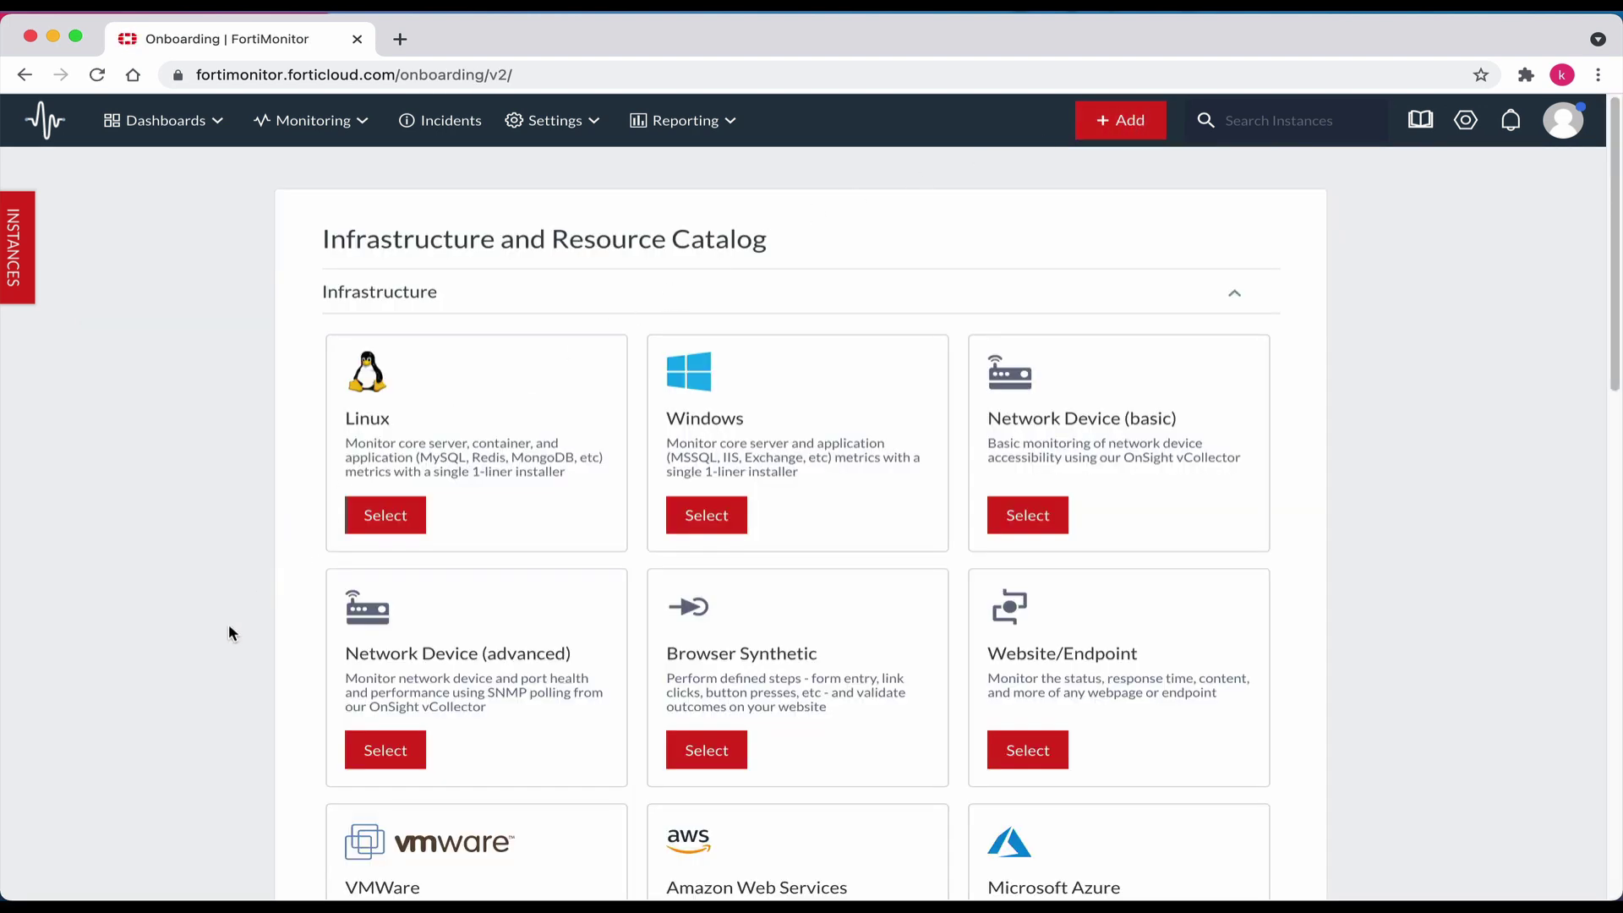
{"action": "scroll", "coordinate": [230, 627], "scroll_direction": "down", "scroll_amount": 3}
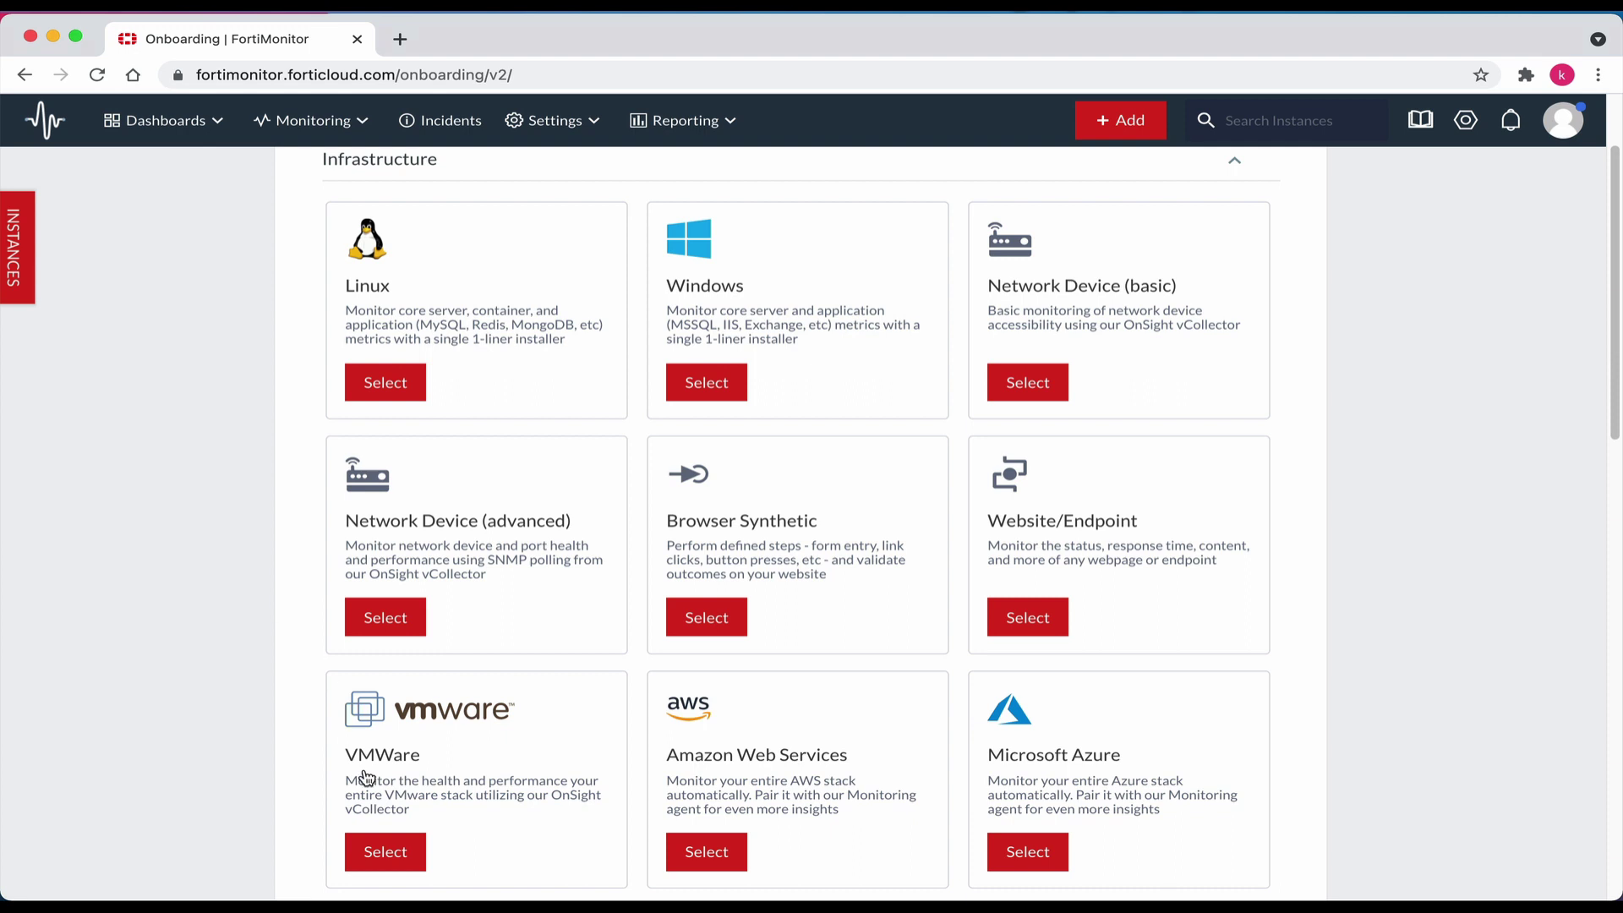
{"action": "left_click", "coordinate": [386, 852]}
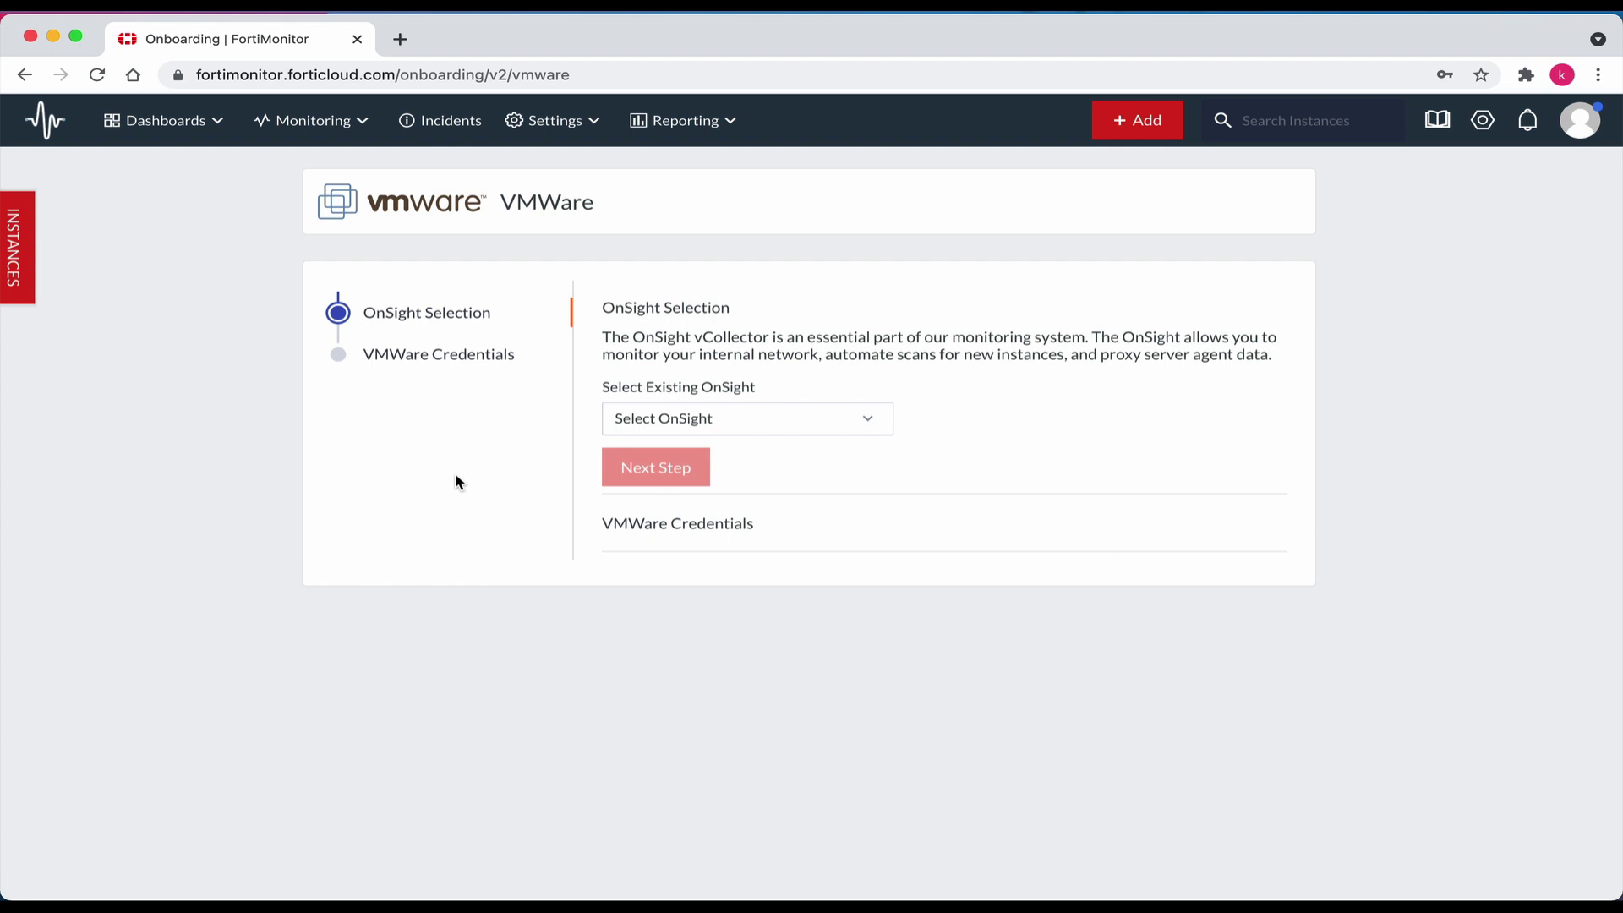
Pick TM-cloud as the OnSight collector and continue to the VMware Credentials step.
{"action": "left_click", "coordinate": [870, 425]}
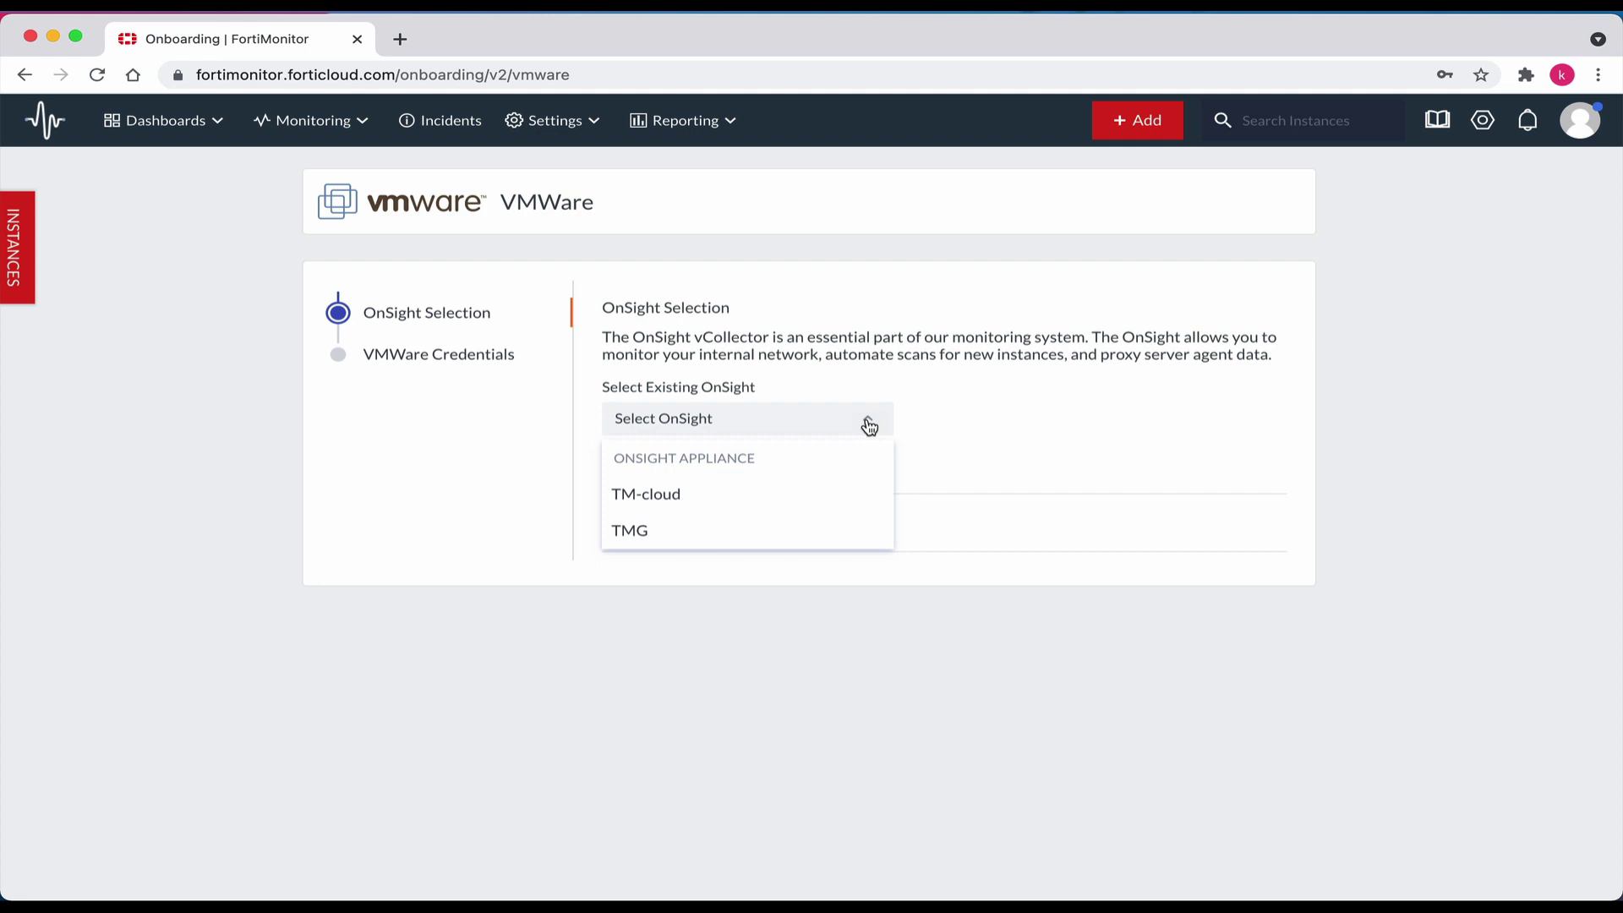
{"action": "left_click", "coordinate": [721, 494]}
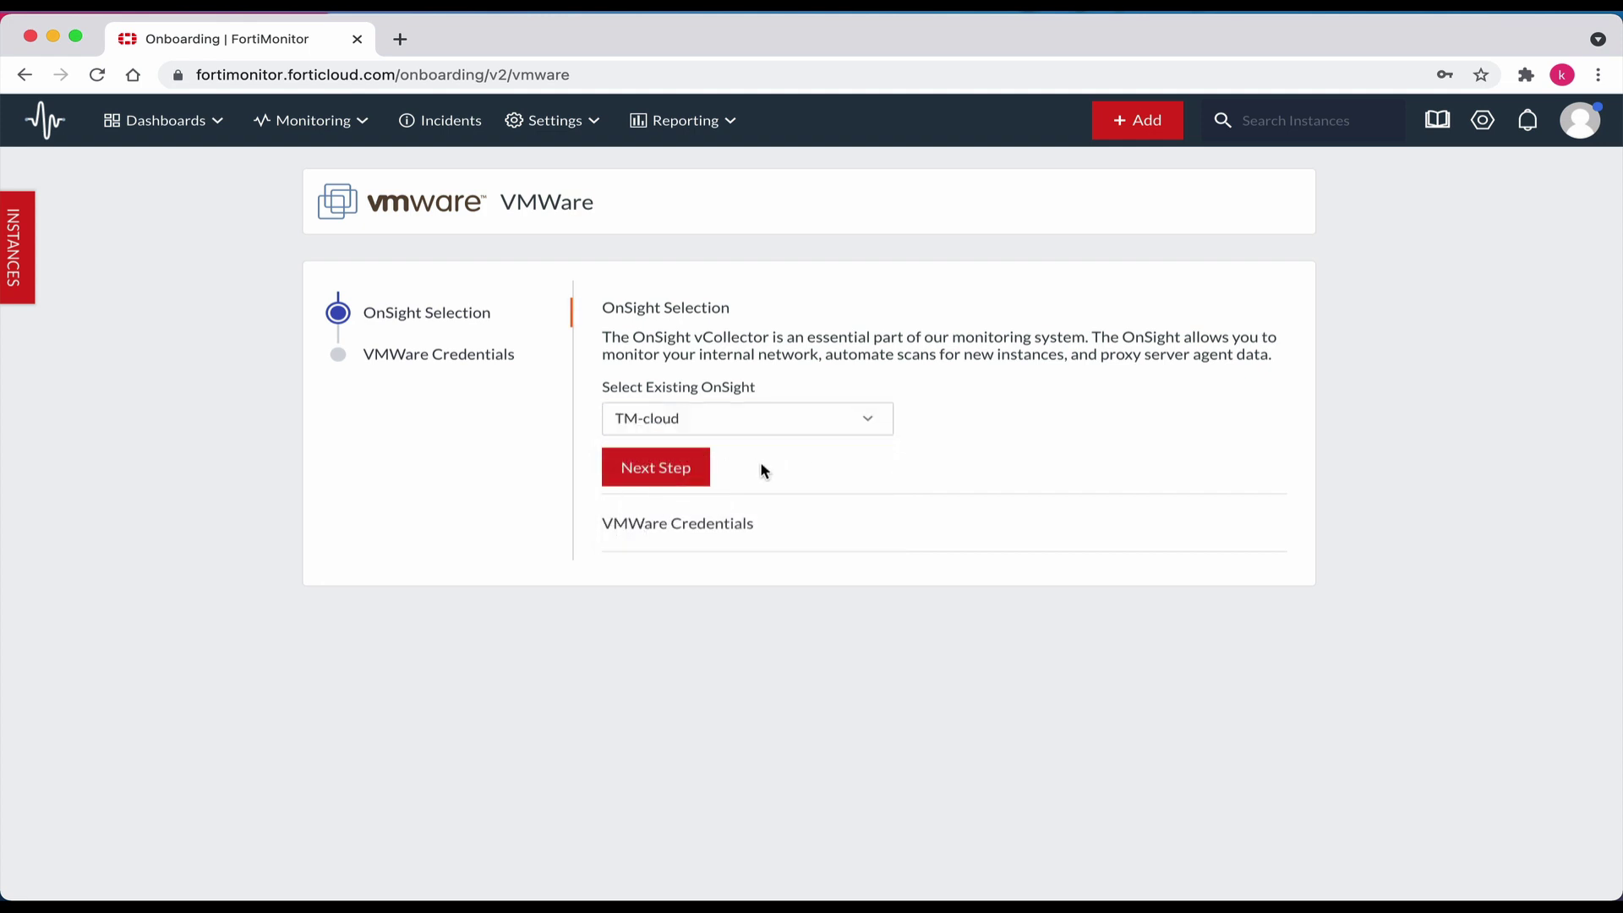
{"action": "left_click", "coordinate": [653, 469]}
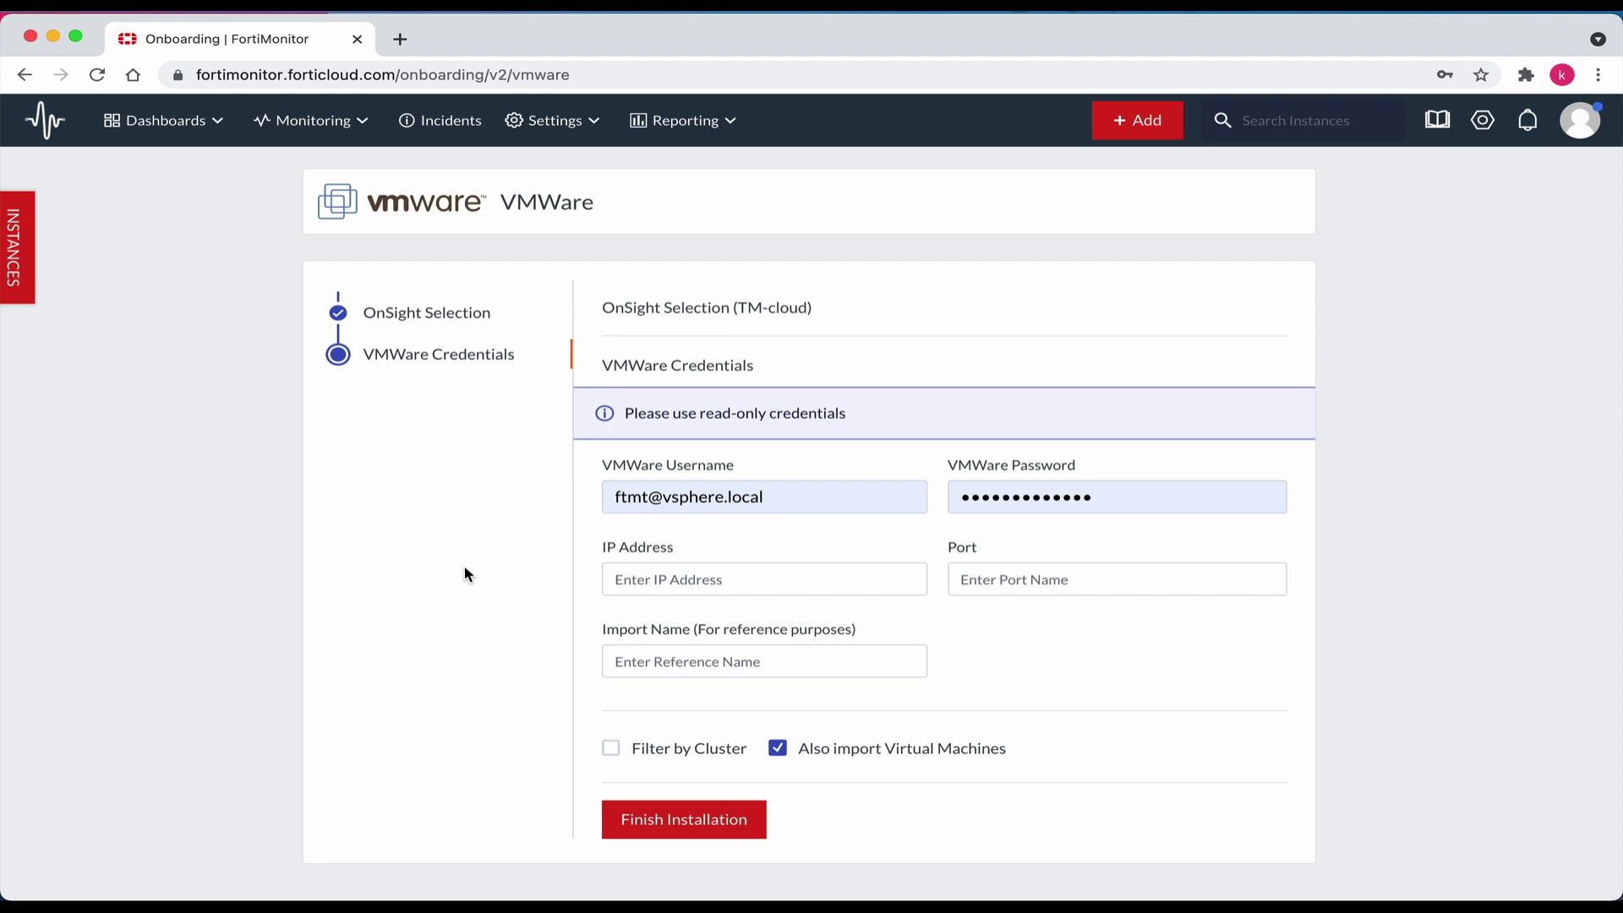
Enter VMware server IP address 172.30.72.20 and port 443.
{"action": "left_click", "coordinate": [789, 503]}
{"action": "left_click", "coordinate": [738, 547]}
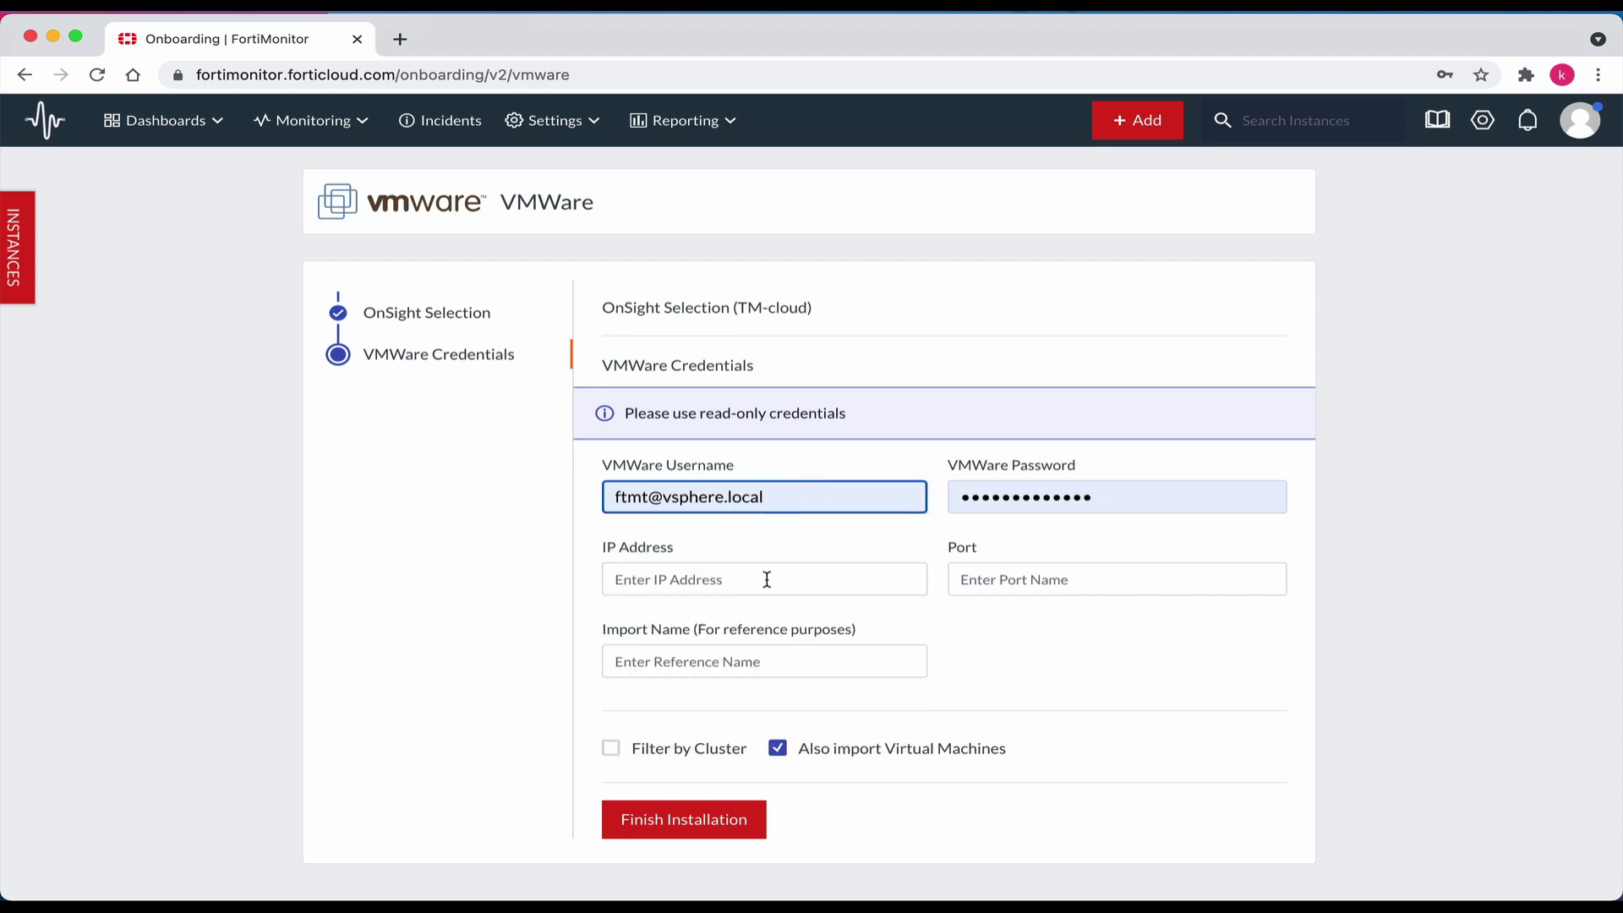
{"action": "left_click", "coordinate": [765, 578]}
{"action": "left_click", "coordinate": [754, 620]}
{"action": "left_click", "coordinate": [983, 596]}
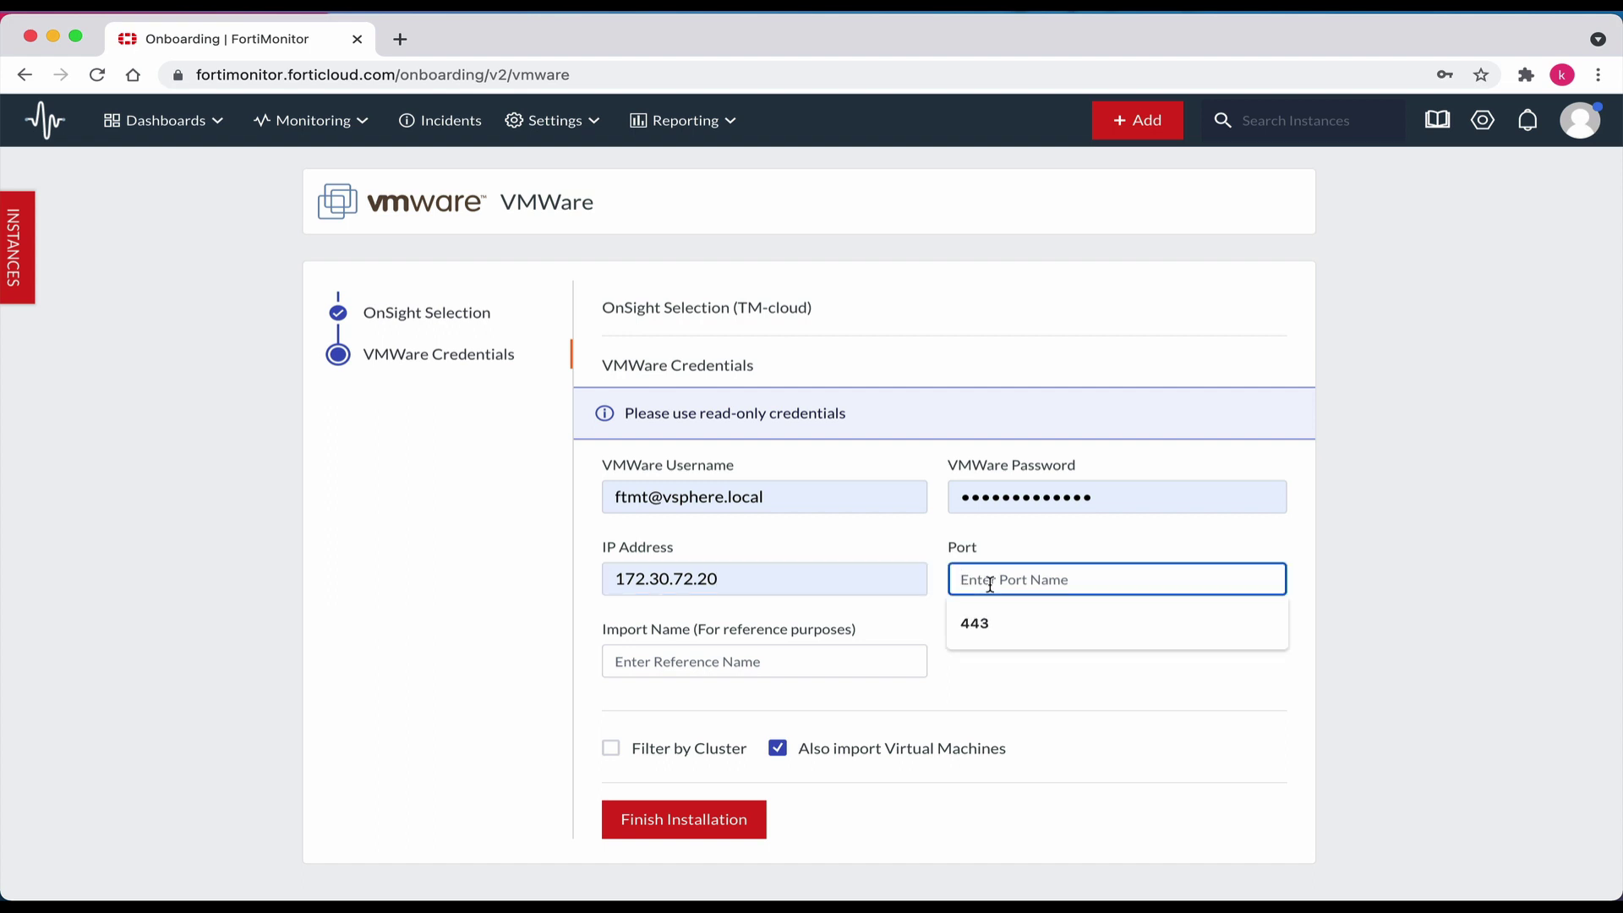
{"action": "type", "text": "443"}
Set the import name to 'TM cloud VMware Stack'.
{"action": "left_click", "coordinate": [565, 683]}
{"action": "left_click", "coordinate": [813, 661]}
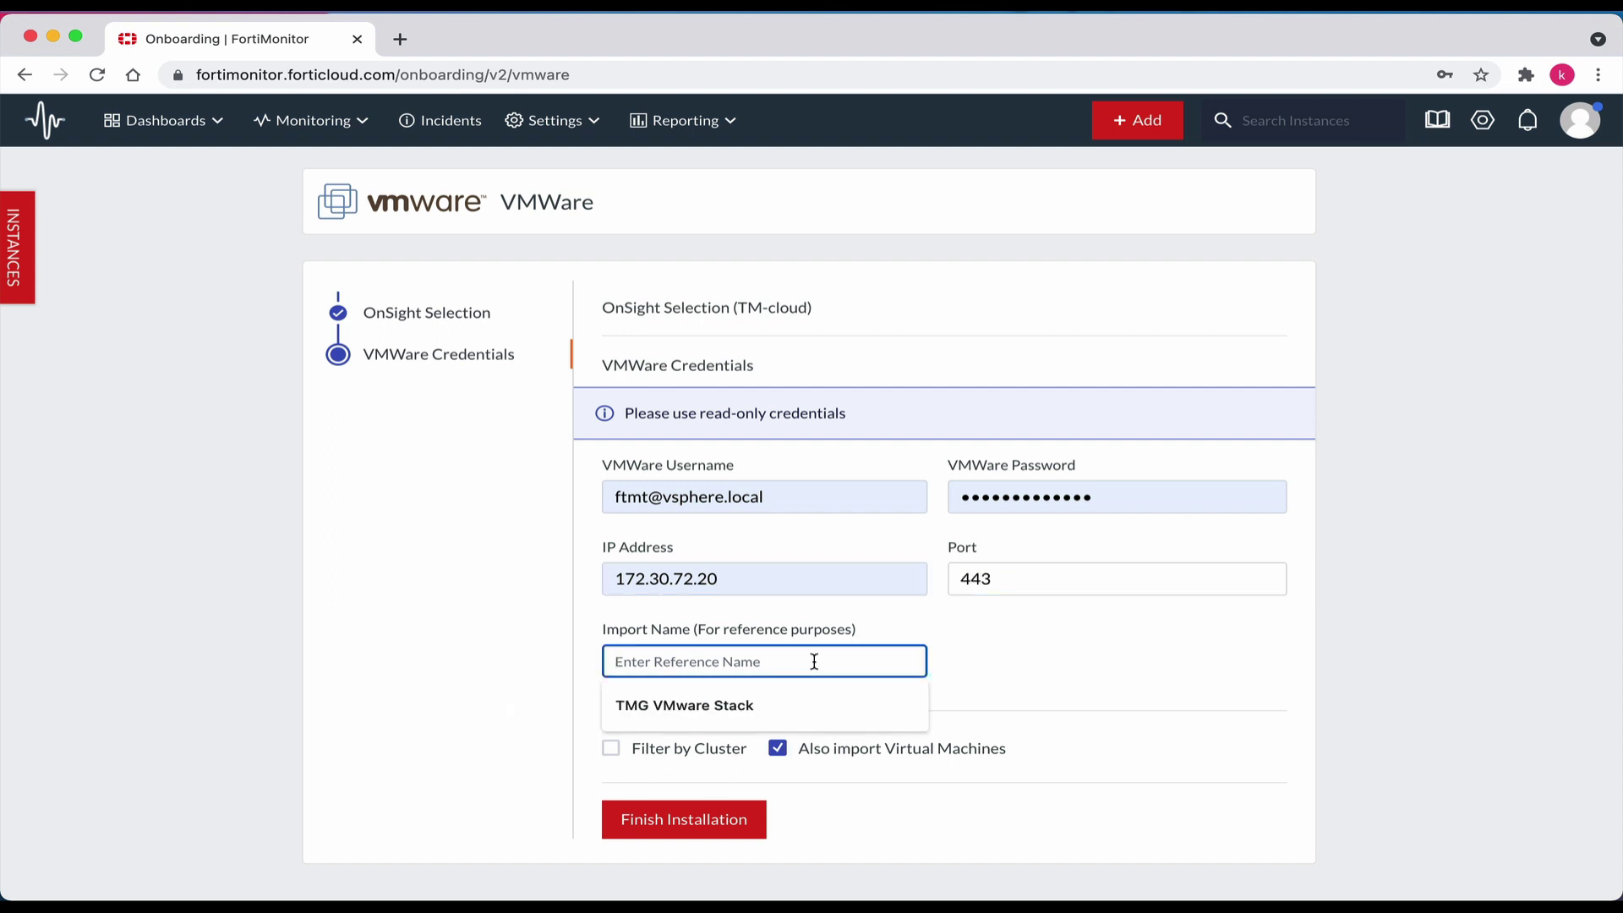
{"action": "type", "text": "TM cloud VMware Stack"}
{"action": "left_click", "coordinate": [449, 737]}
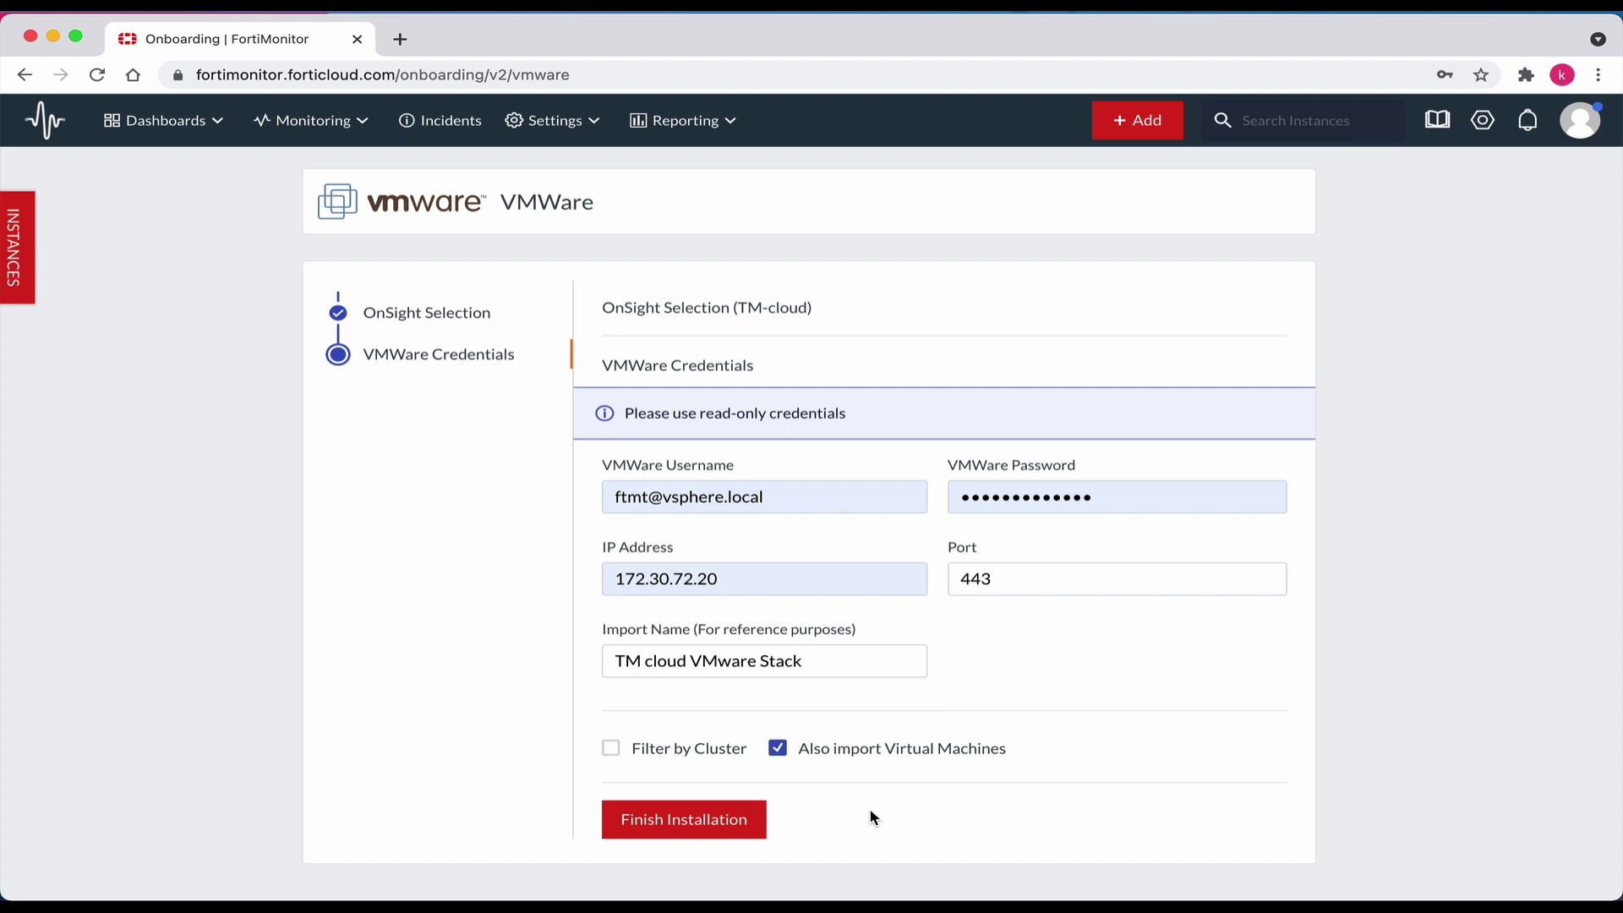
Finish the VMware installation, confirming cluster TM cloud VMware Stack with 3 hosts and 168 VMs.
{"action": "left_click", "coordinate": [682, 826]}
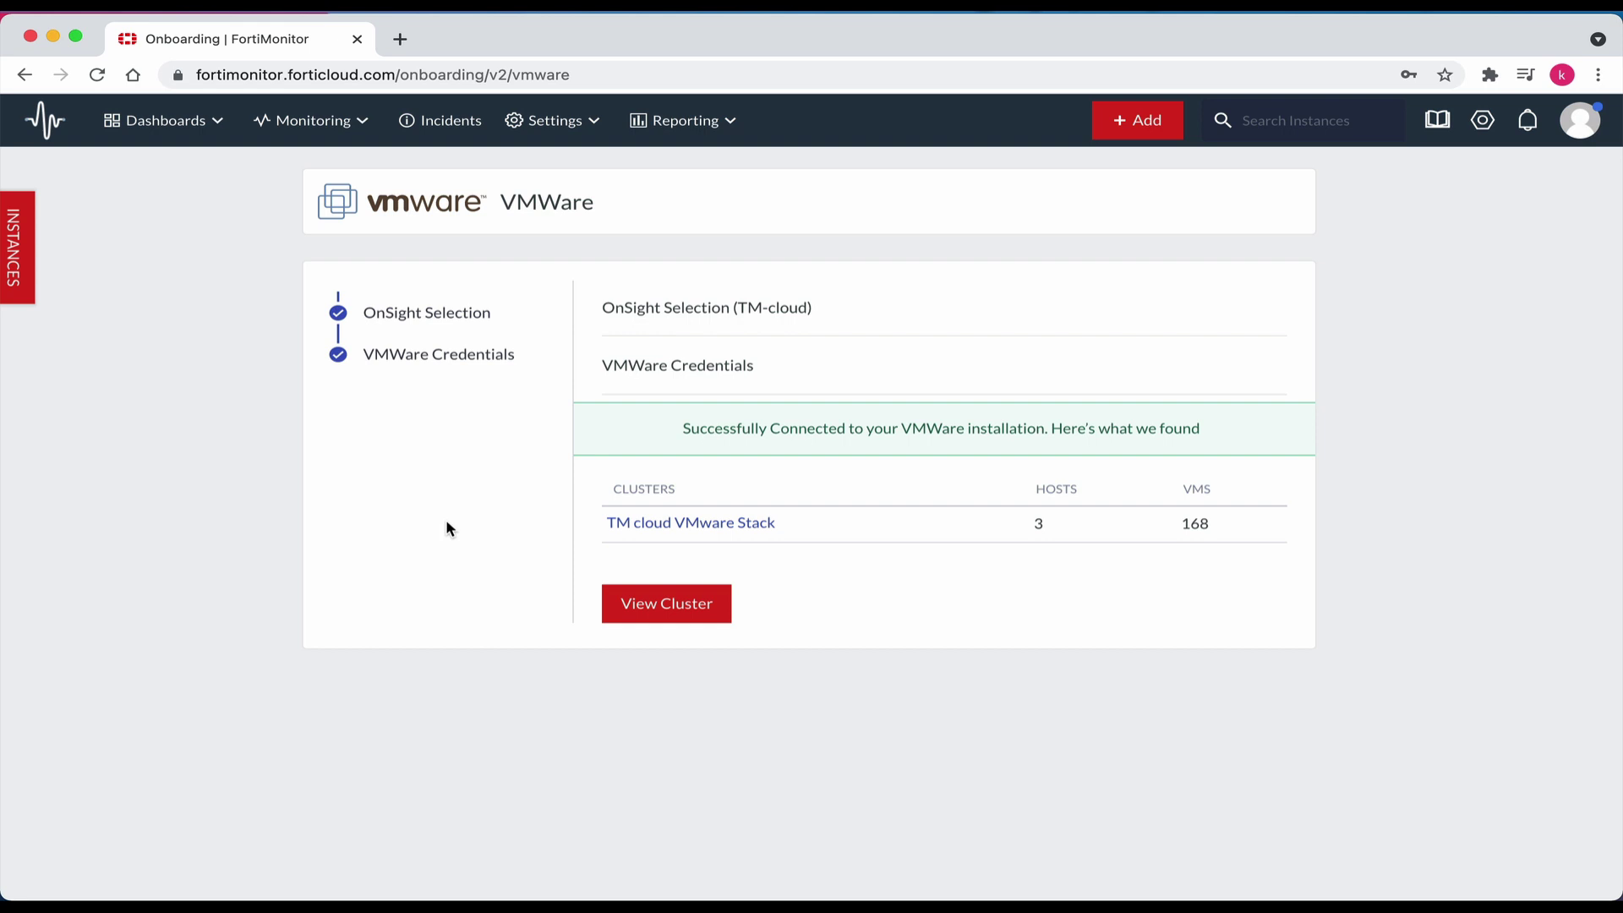
View the cluster's DMZ-Pool group and review its VMware instance type filter.
{"action": "left_click", "coordinate": [665, 610]}
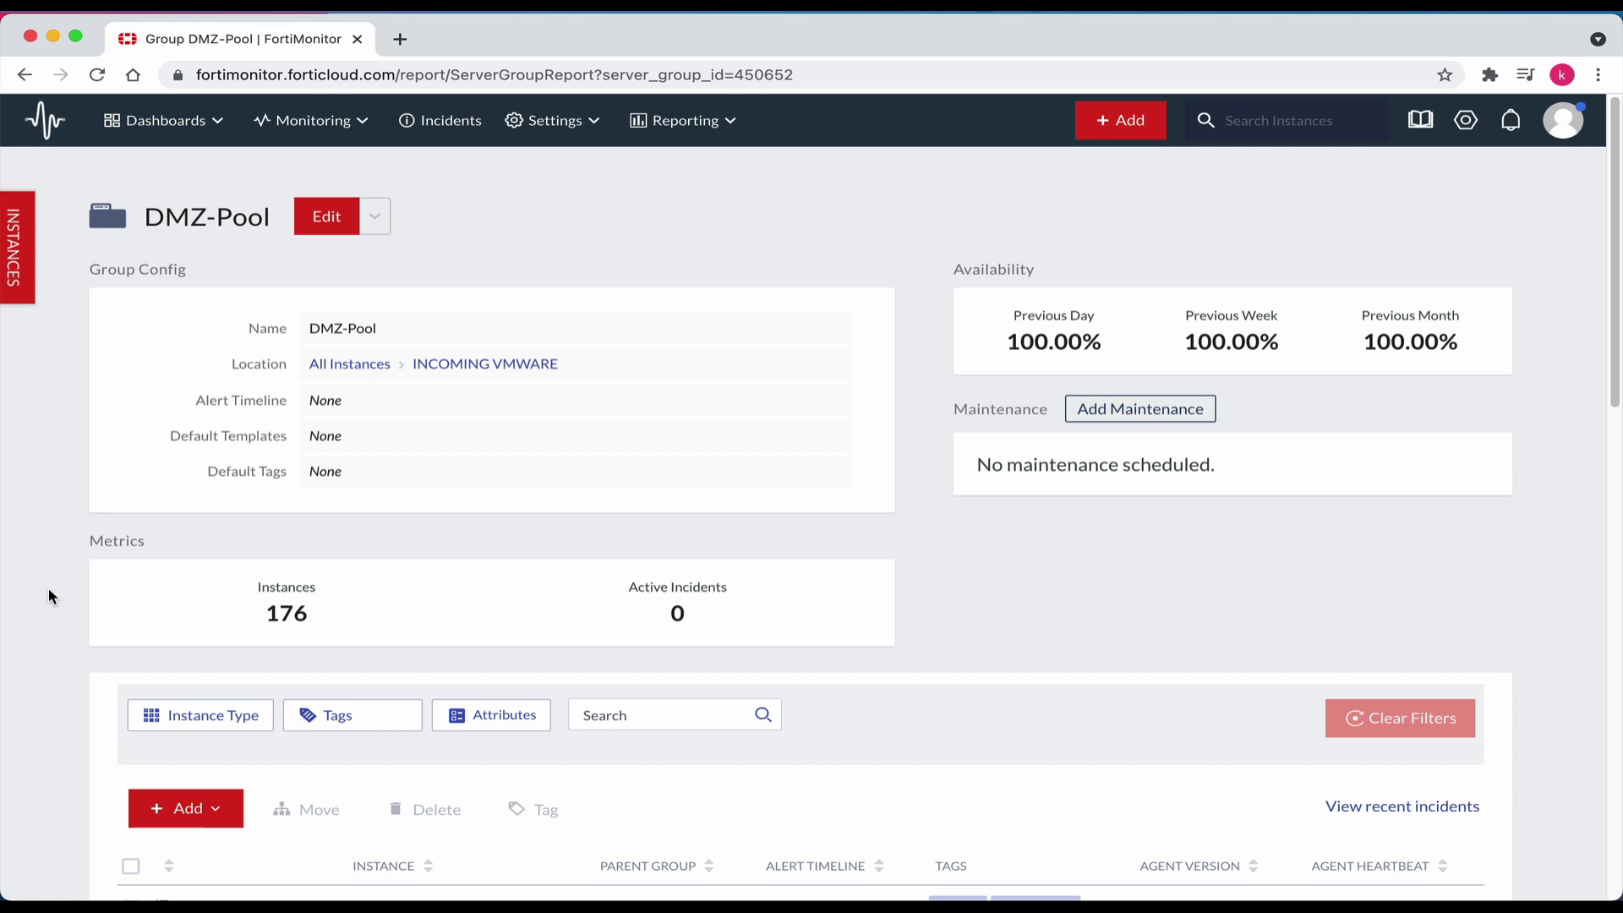
{"action": "left_click", "coordinate": [261, 718]}
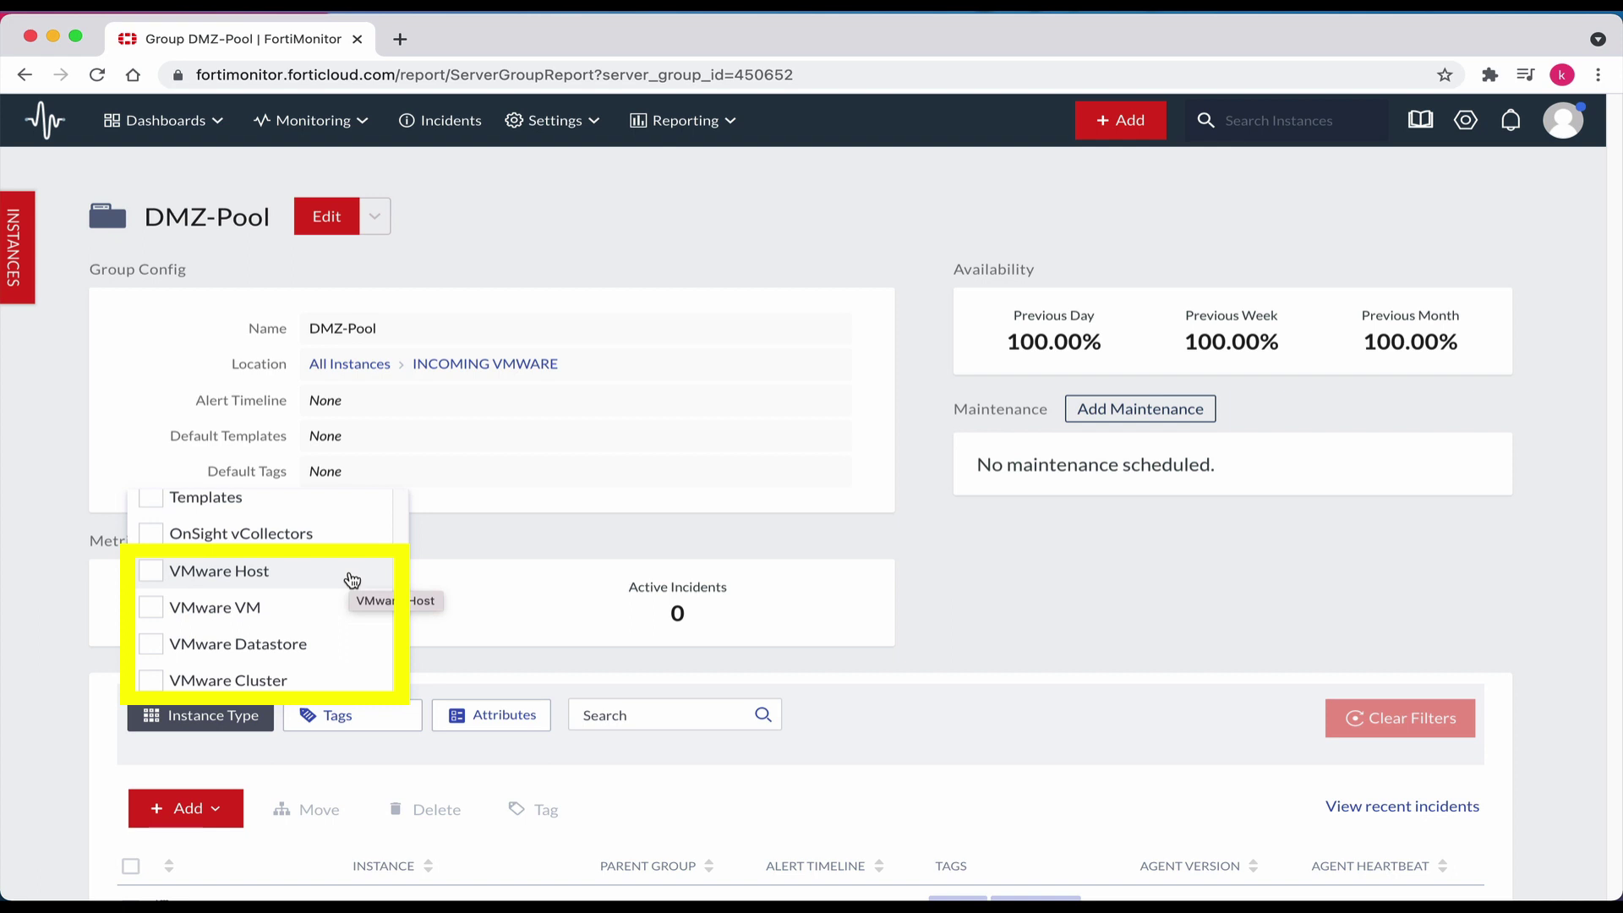
{"action": "left_click", "coordinate": [53, 566]}
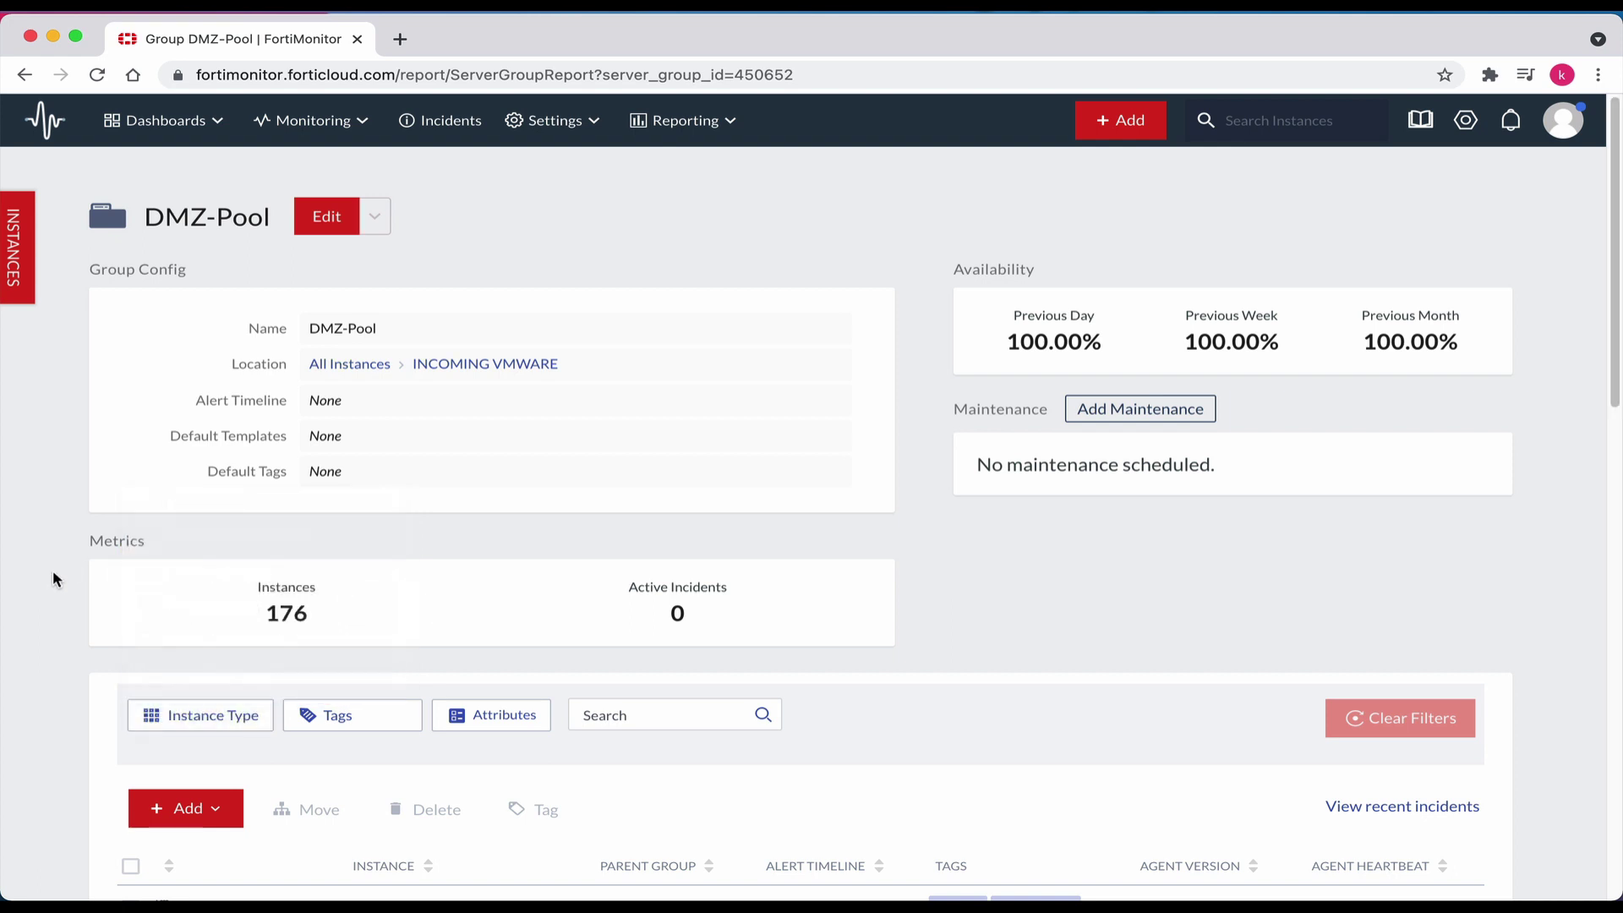
Scroll down to the DMZ-Pool instance table of vmware-host and vmware-vm tagged instances.
{"action": "scroll", "coordinate": [53, 579], "scroll_direction": "down", "scroll_amount": 1}
{"action": "scroll", "coordinate": [53, 579], "scroll_direction": "down", "scroll_amount": 1}
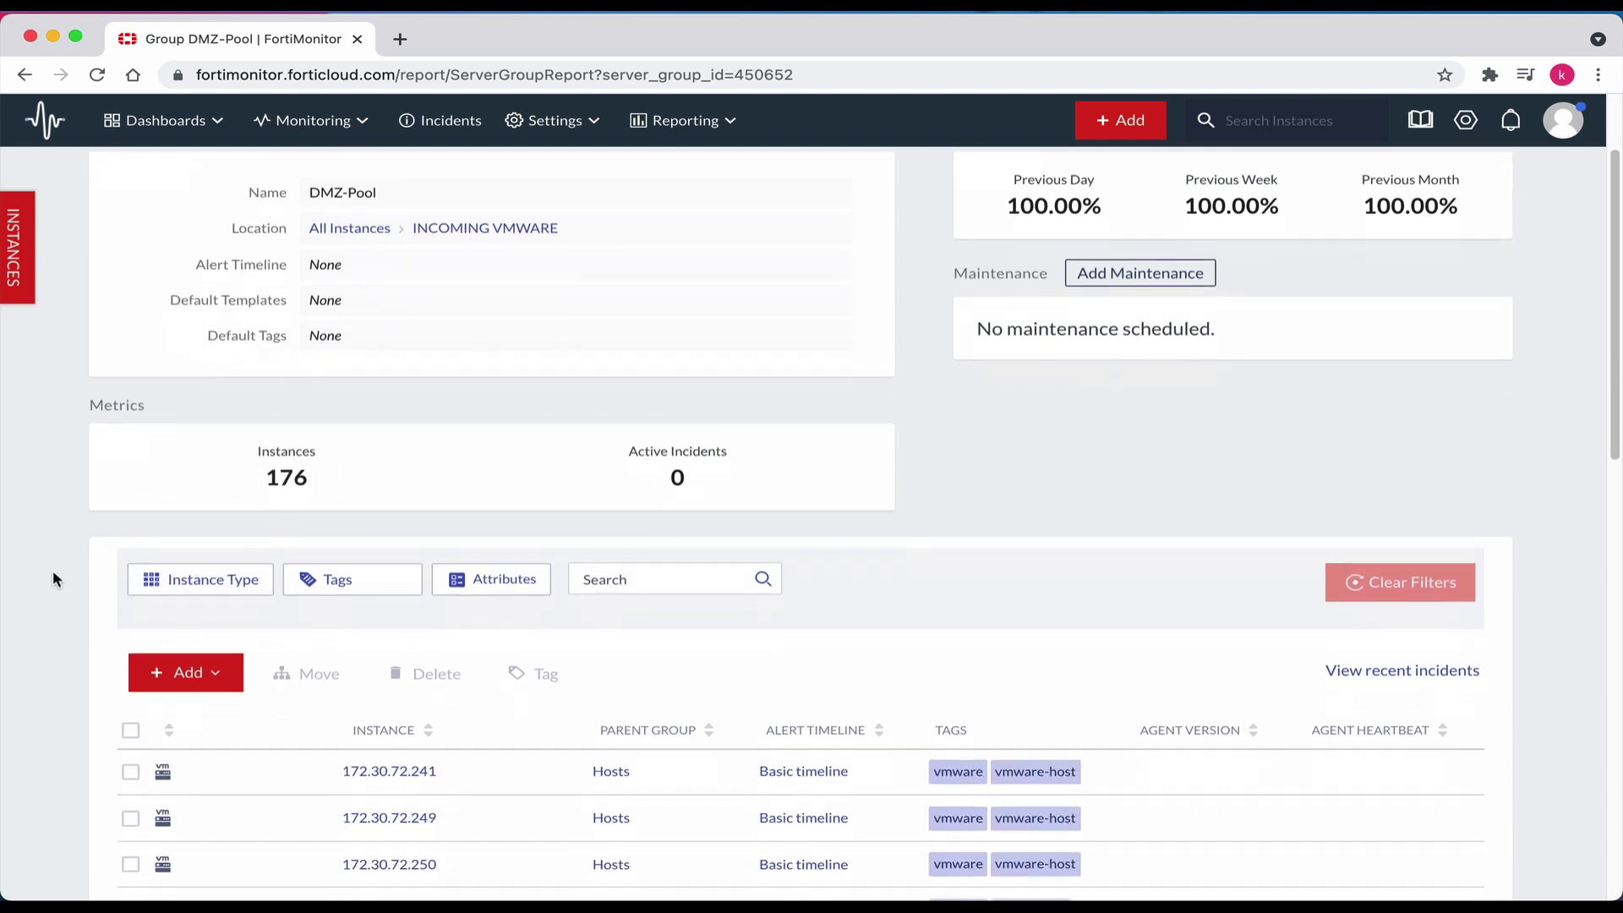
{"action": "scroll", "coordinate": [52, 579], "scroll_direction": "down", "scroll_amount": 3}
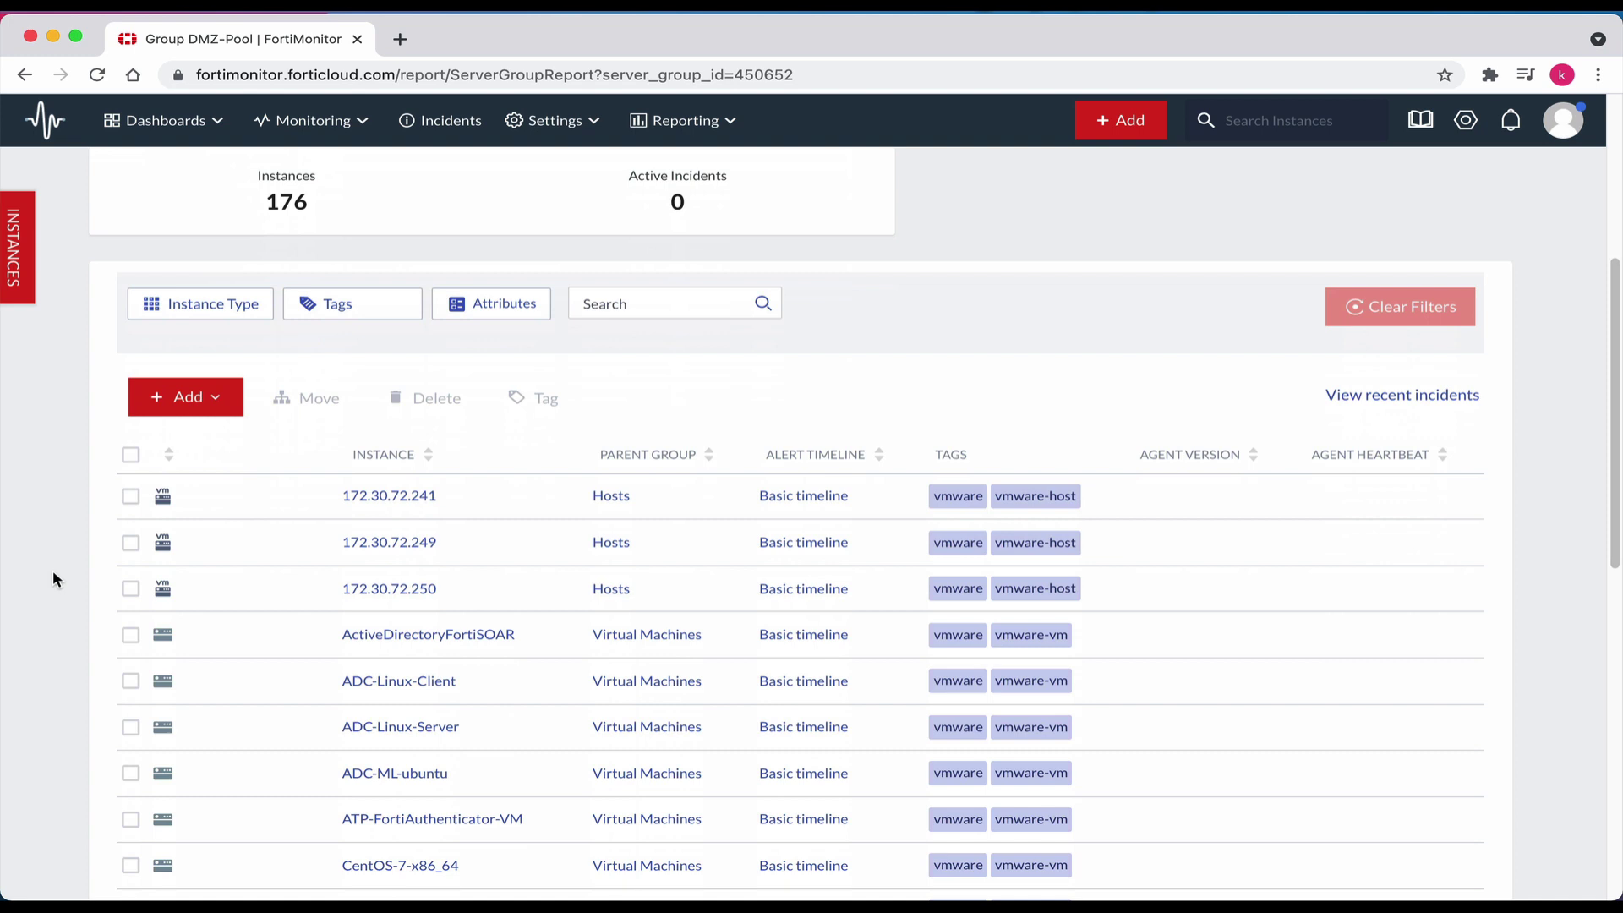